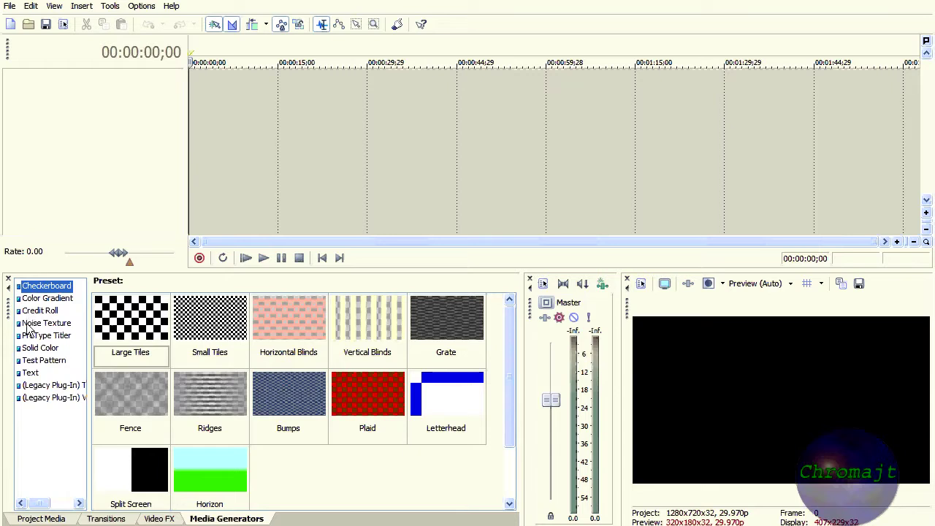
- Add a Magenta solid color clip at the start of the timeline and darken it to purple, RGB 127, 0, 128
{"action": "left_click", "coordinate": [29, 351]}
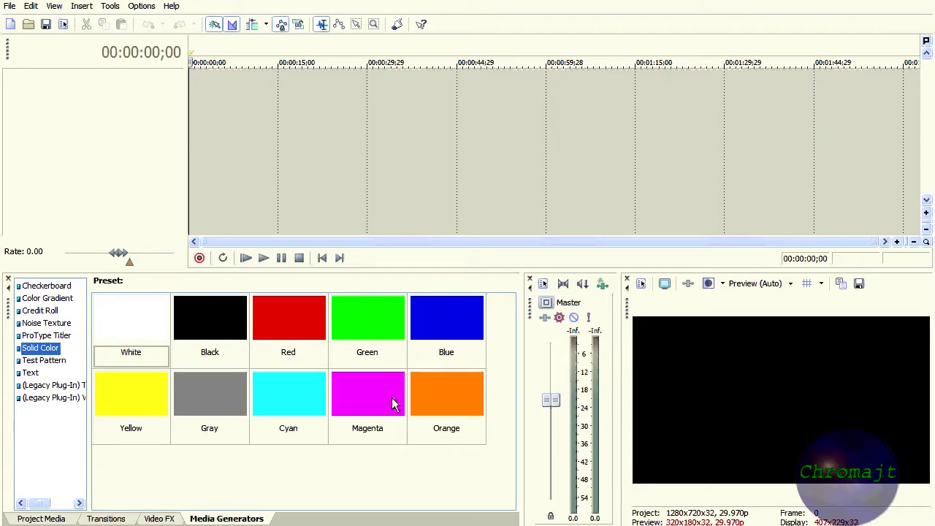
{"action": "left_click_drag", "start_coordinate": [383, 398], "coordinate": [186, 114]}
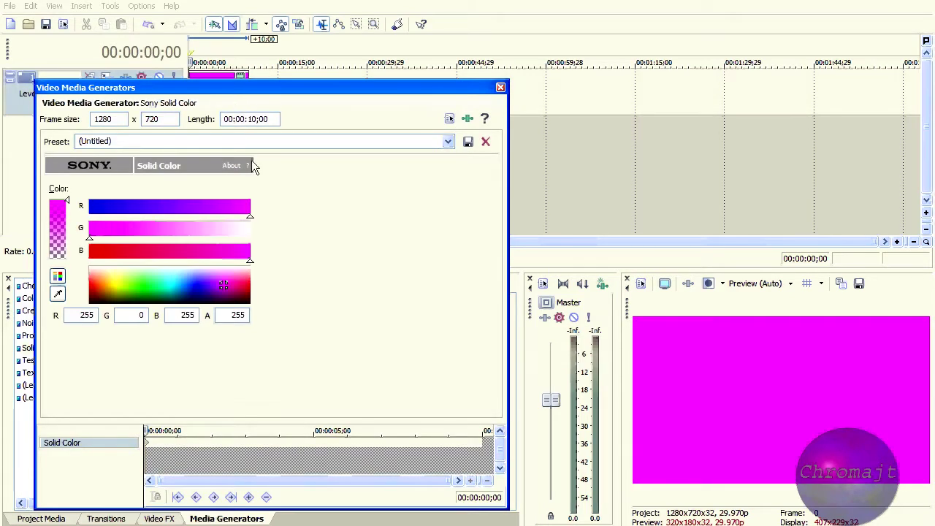
{"action": "left_click", "coordinate": [218, 292]}
{"action": "left_click_drag", "start_coordinate": [219, 293], "coordinate": [224, 295]}
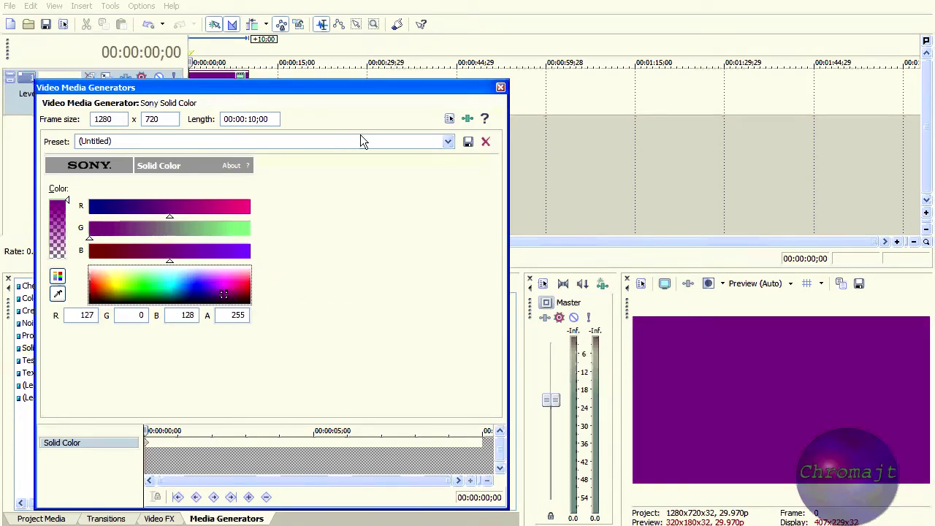
{"action": "left_click", "coordinate": [501, 87]}
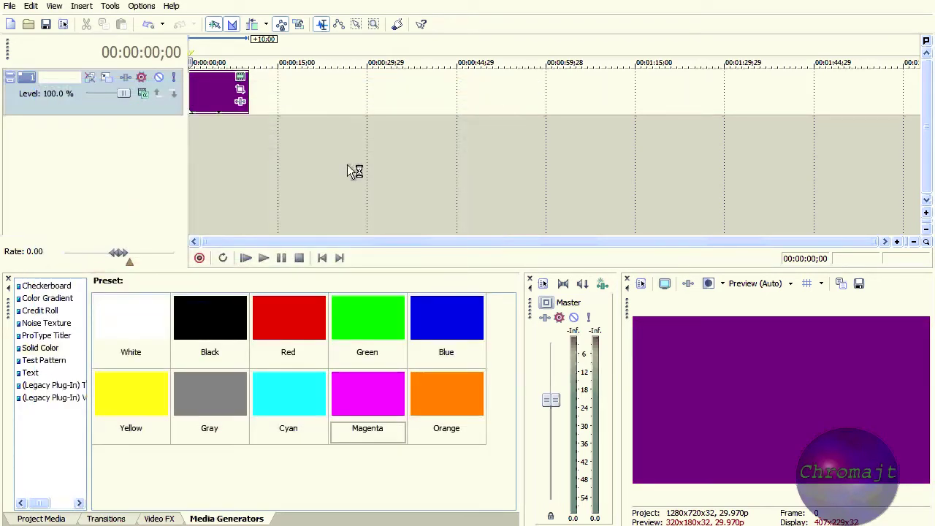
- Apply the Lens Flare effect with the 35mm Lens preset to the purple clip
{"action": "left_click", "coordinate": [158, 519]}
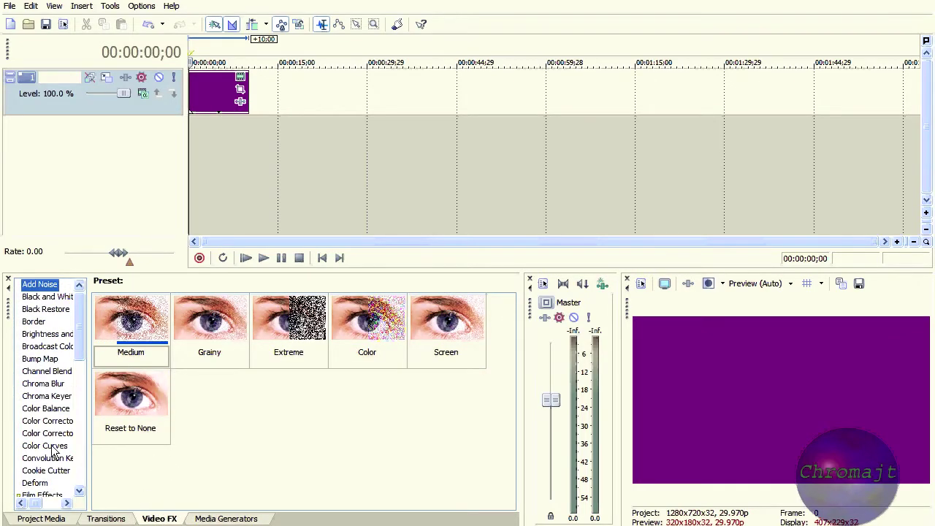
{"action": "scroll", "coordinate": [52, 451], "scroll_direction": "down", "scroll_amount": 7}
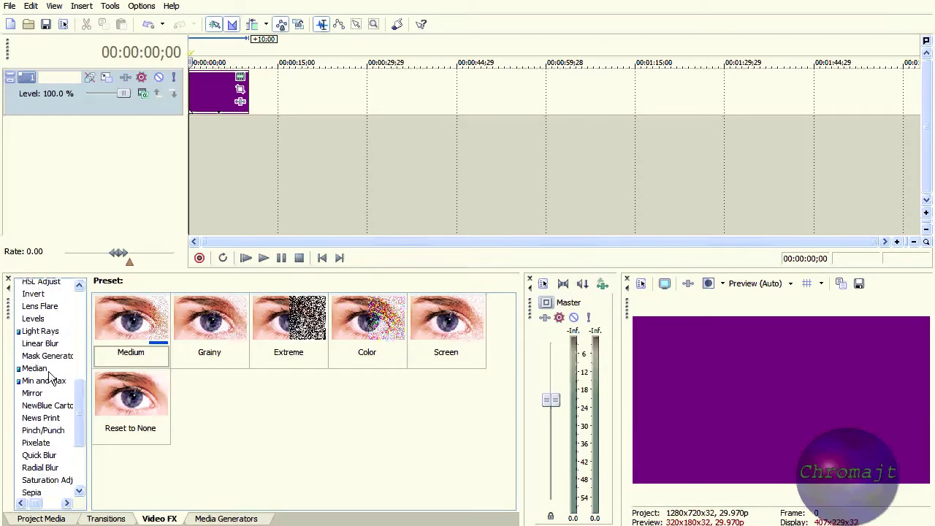
{"action": "left_click", "coordinate": [40, 307]}
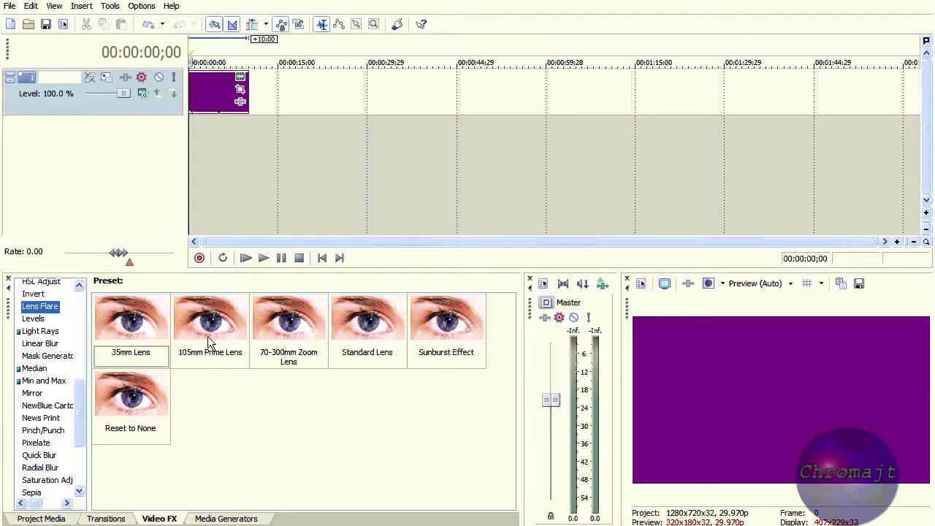
{"action": "left_click_drag", "start_coordinate": [125, 322], "coordinate": [219, 95]}
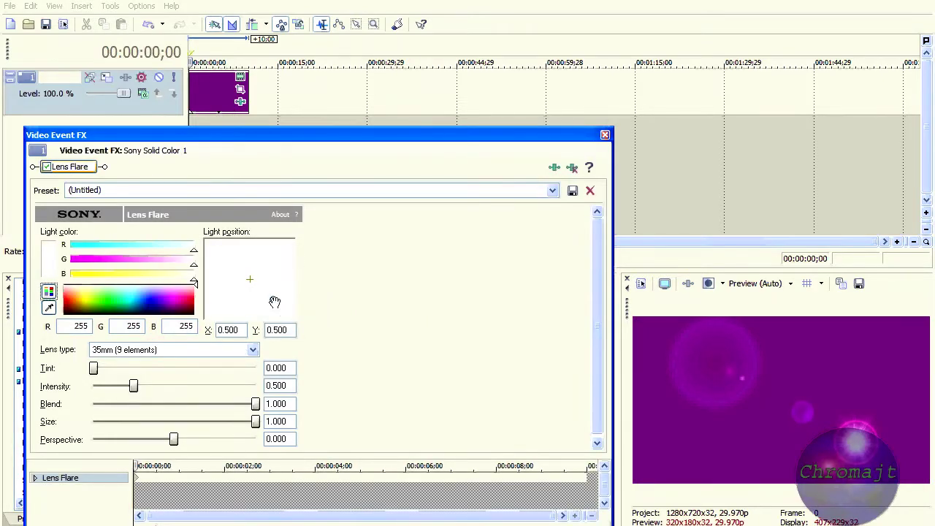
- Center the flare's light position at X 0.000, Y 0.000 and set its intensity to 0.000 at the clip's start
{"action": "left_click_drag", "start_coordinate": [272, 300], "coordinate": [250, 282]}
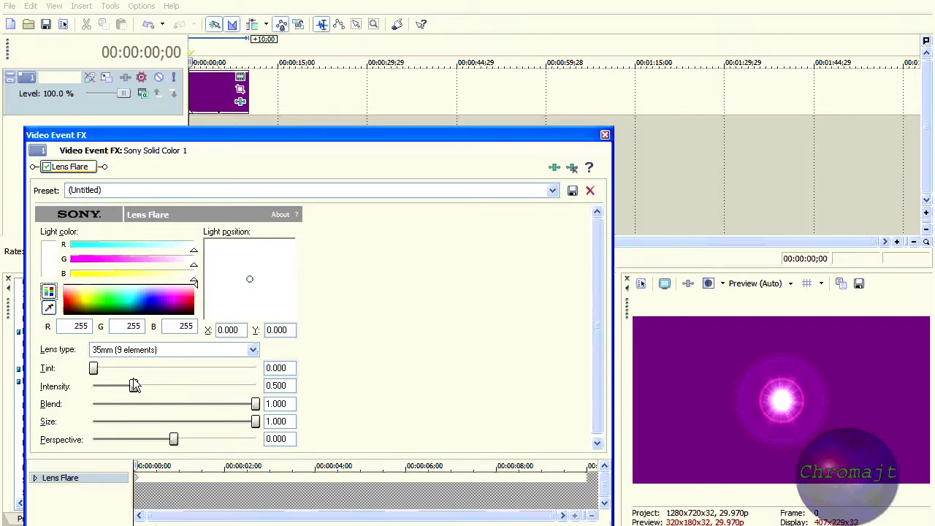
{"action": "left_click_drag", "start_coordinate": [131, 390], "coordinate": [79, 390]}
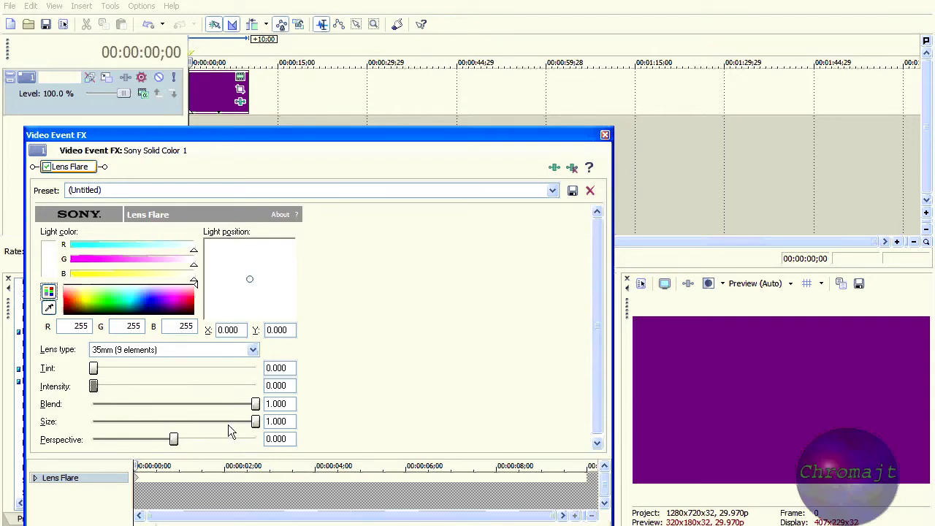
{"action": "left_click", "coordinate": [94, 386]}
- Keyframe the lens flare at the 10-second end of the clip with intensity 2.000 and the light position moved straight down
{"action": "left_click_drag", "start_coordinate": [138, 471], "coordinate": [617, 471]}
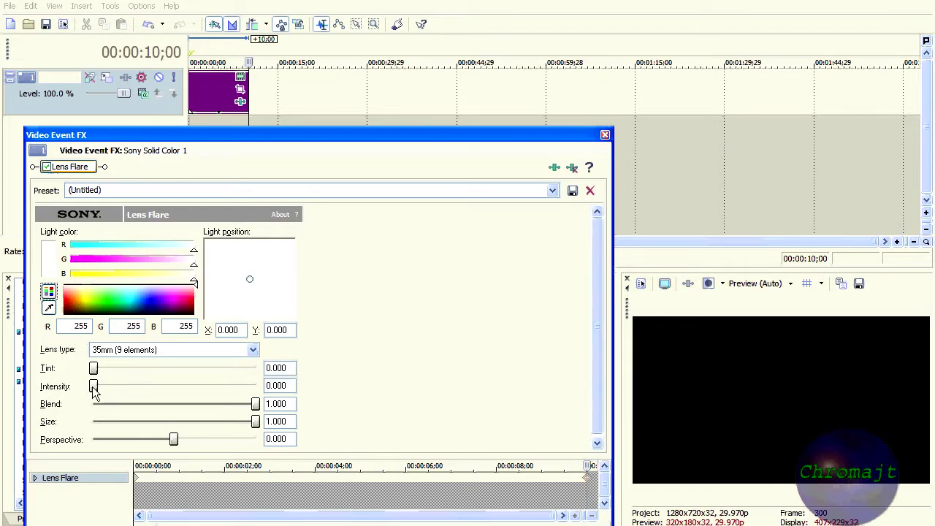
{"action": "left_click_drag", "start_coordinate": [93, 386], "coordinate": [347, 406]}
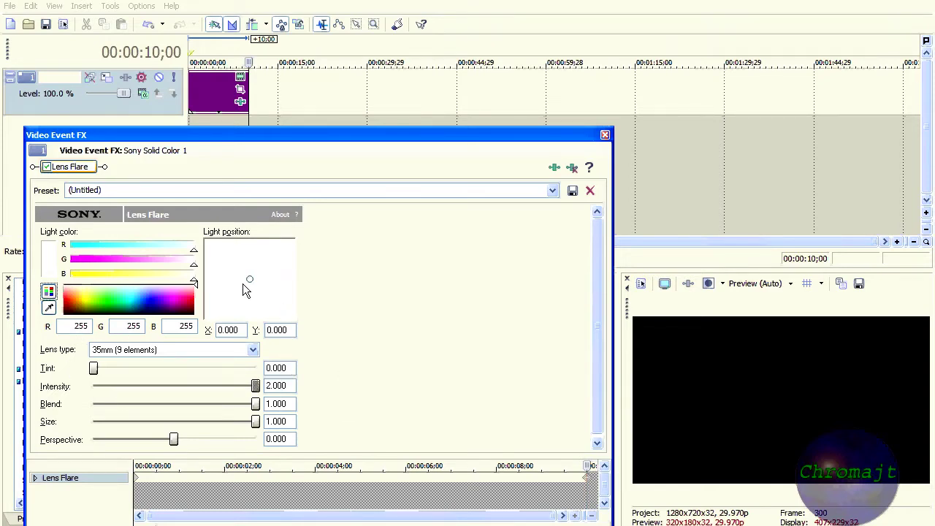
{"action": "left_click_drag", "start_coordinate": [249, 279], "coordinate": [253, 375]}
{"action": "left_click_drag", "start_coordinate": [590, 466], "coordinate": [135, 484]}
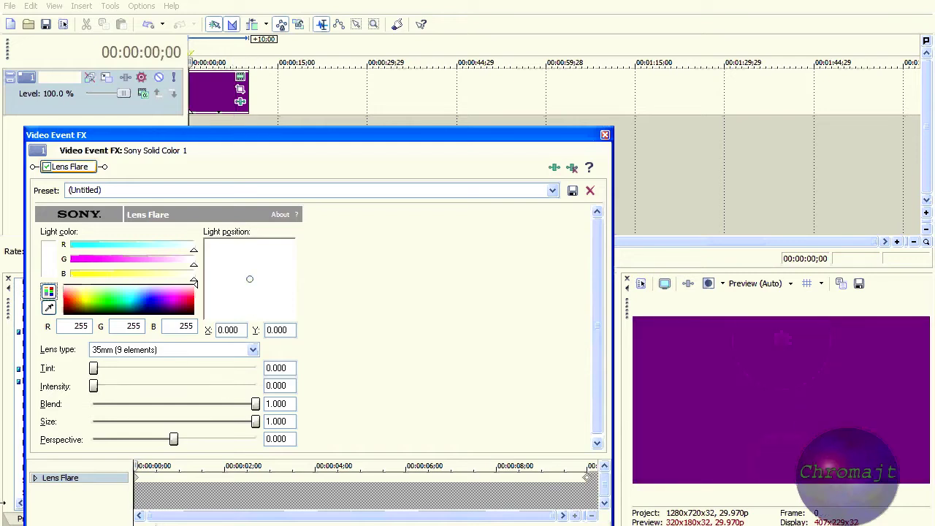
{"action": "left_click", "coordinate": [604, 136]}
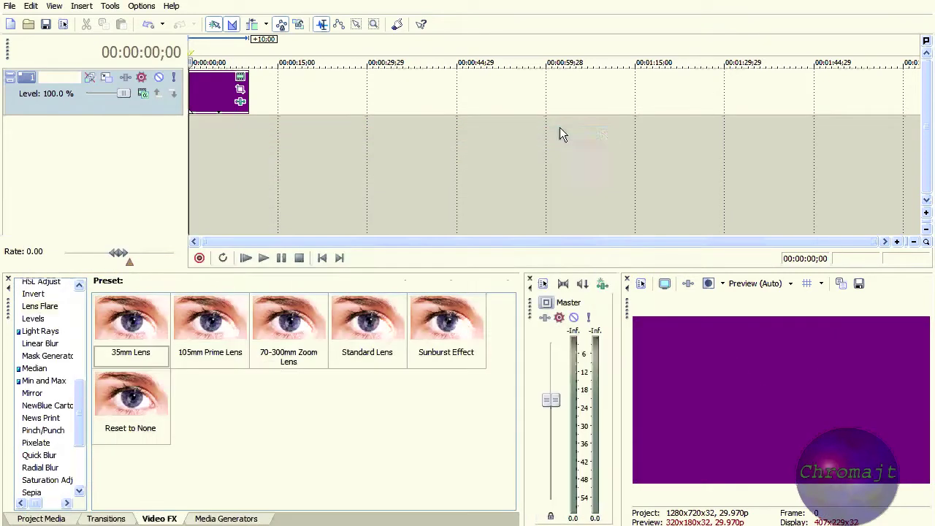
- Insert a new video track above the purple clip, place an Empty ProType Titler event at its start, and widen the titler window
{"action": "right_click", "coordinate": [70, 103]}
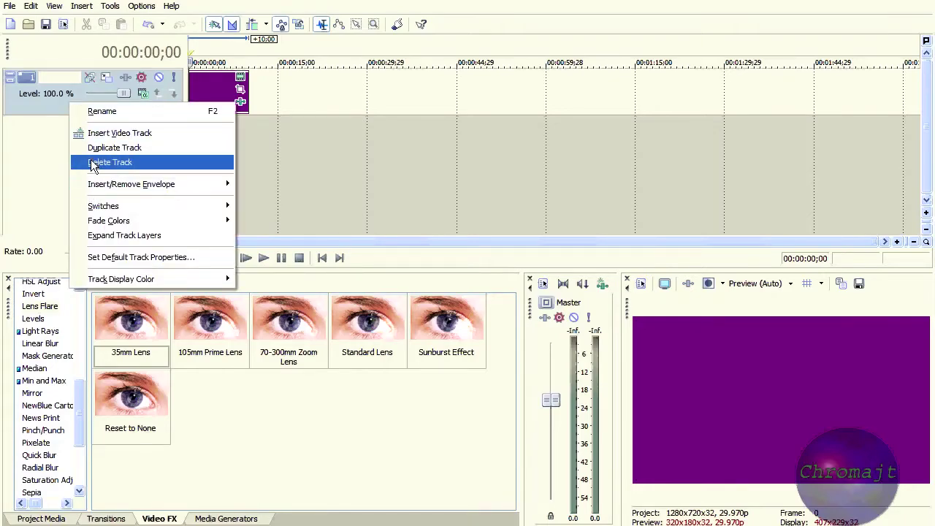
{"action": "left_click", "coordinate": [99, 134]}
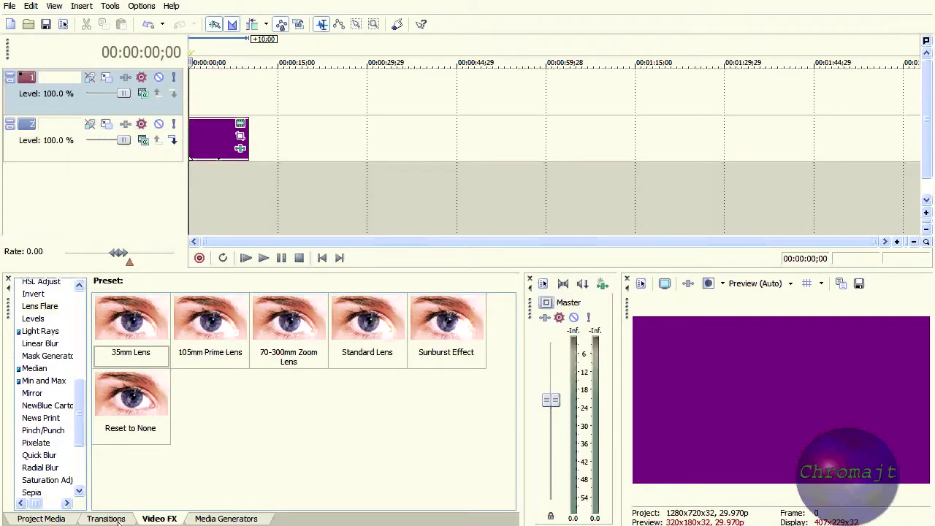
{"action": "left_click", "coordinate": [246, 520]}
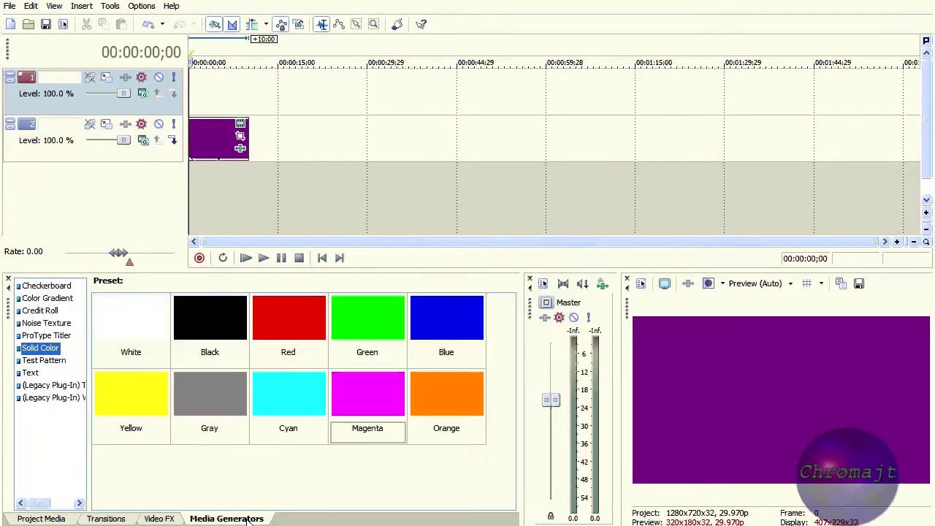
{"action": "left_click", "coordinate": [45, 338]}
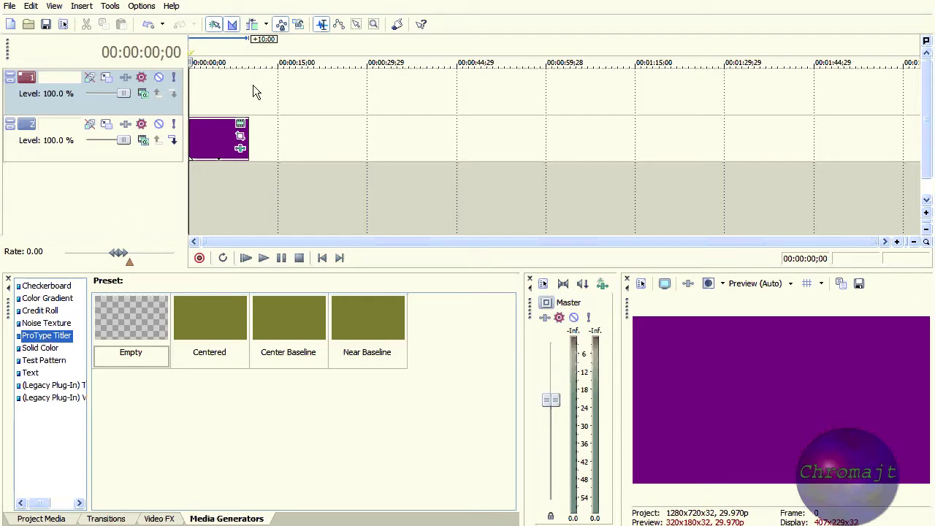
{"action": "left_click", "coordinate": [114, 322]}
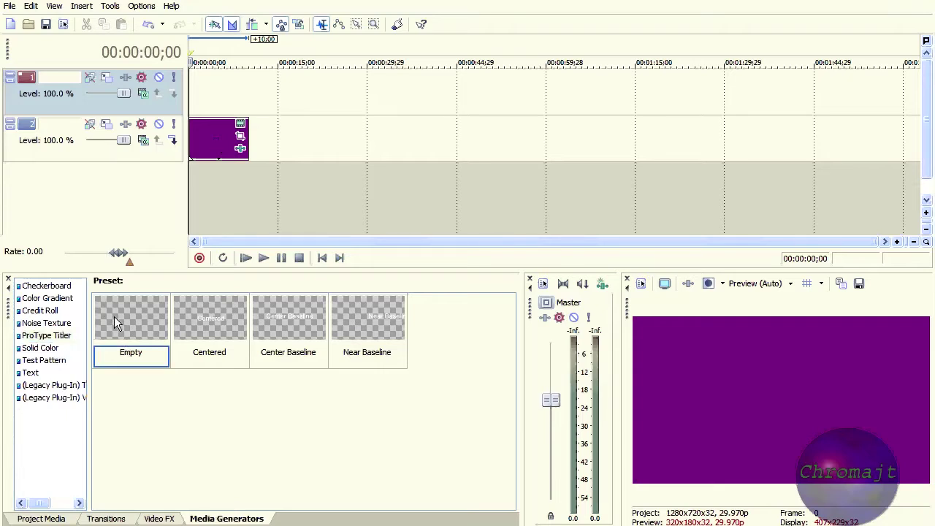
{"action": "left_click_drag", "start_coordinate": [114, 316], "coordinate": [196, 88]}
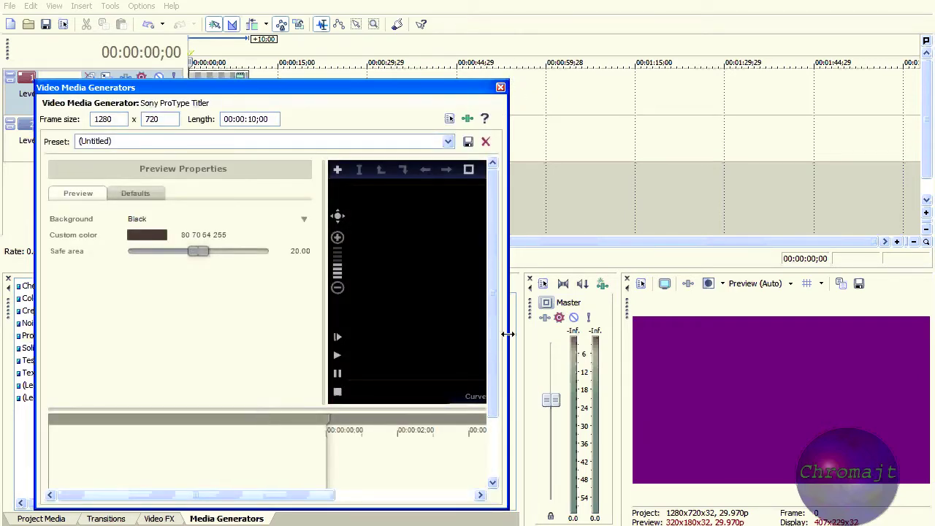
{"action": "left_click_drag", "start_coordinate": [508, 334], "coordinate": [838, 321]}
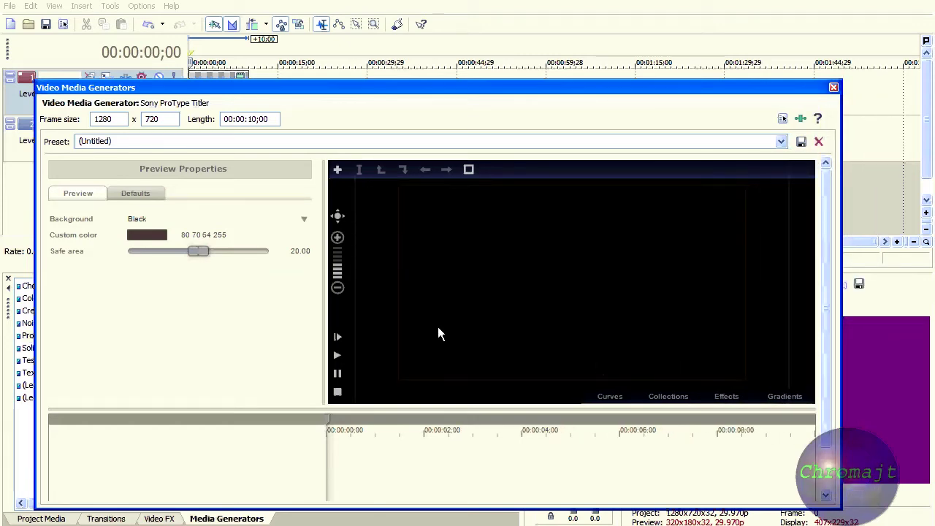
{"action": "double_click", "coordinate": [518, 296]}
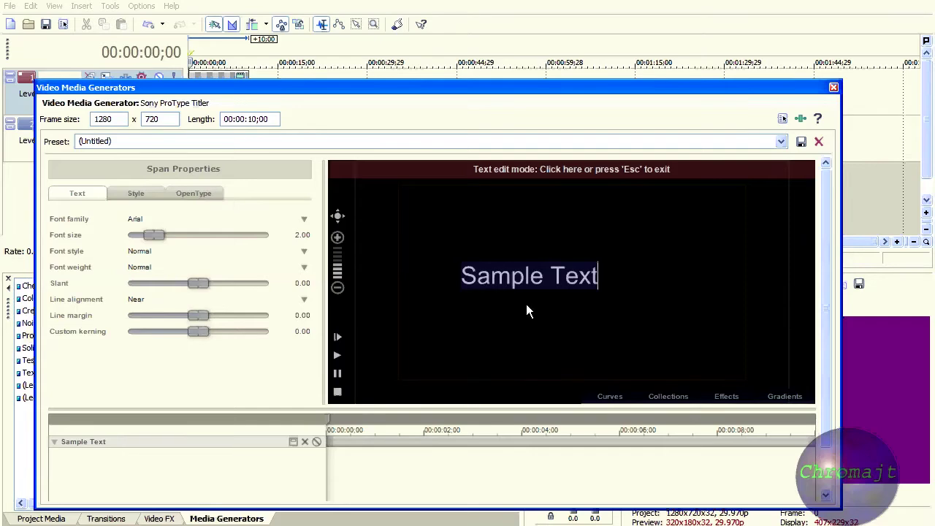
{"action": "key", "text": "Escape"}
{"action": "key", "text": "Delete"}
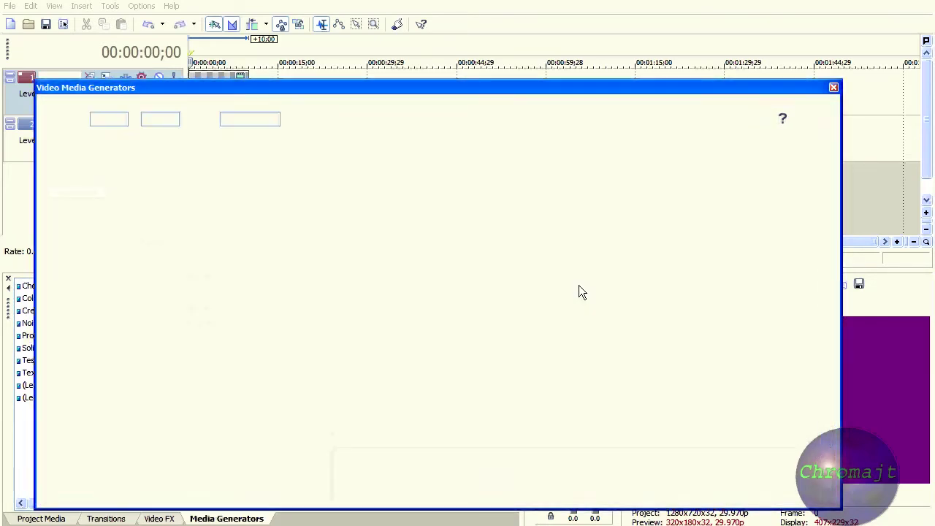
{"action": "key", "text": "ctrl+z"}
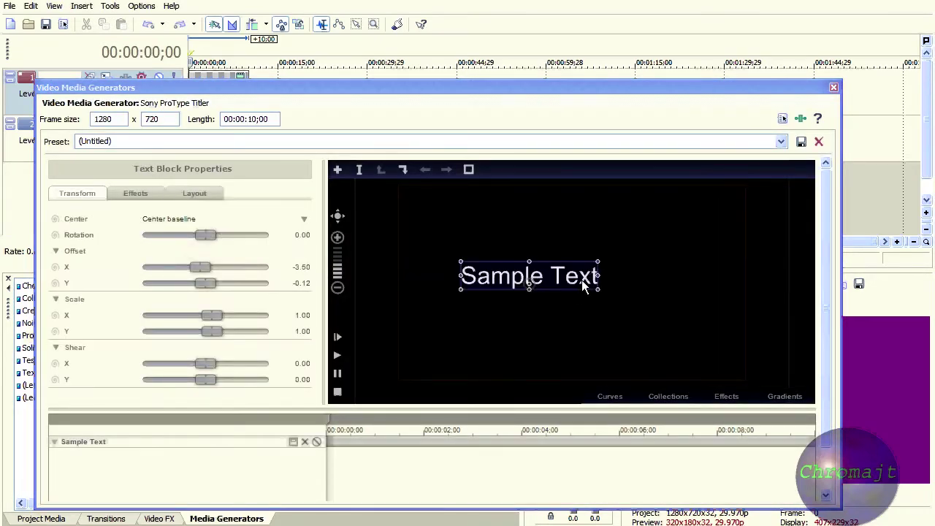
{"action": "key", "text": "Escape"}
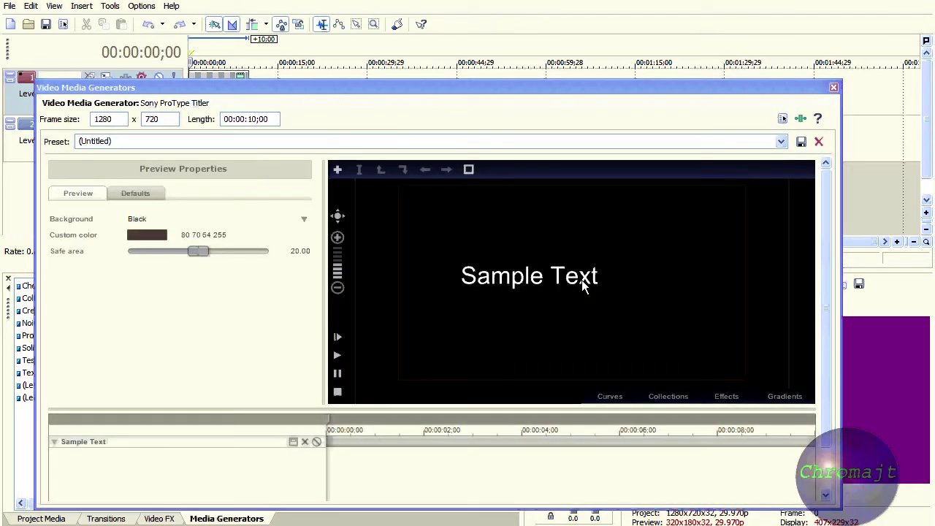
{"action": "left_click", "coordinate": [583, 284]}
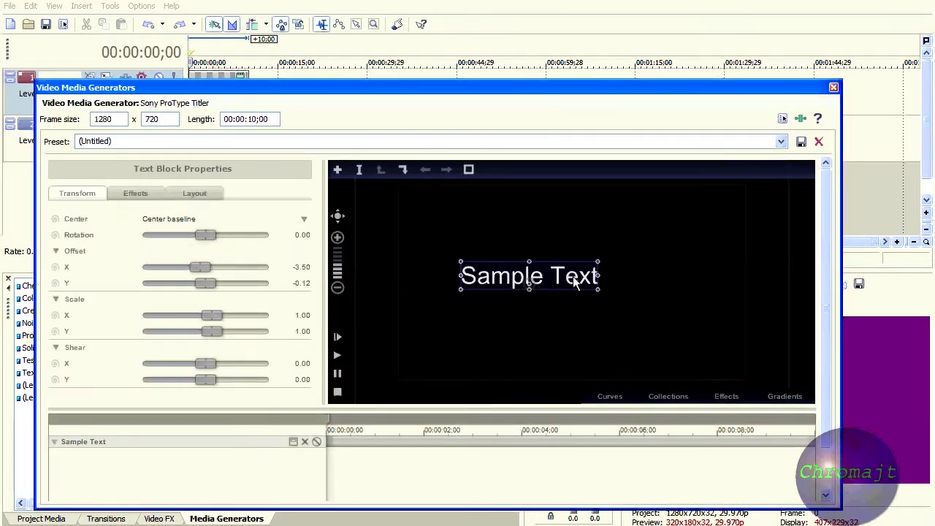
{"action": "key", "text": "Delete"}
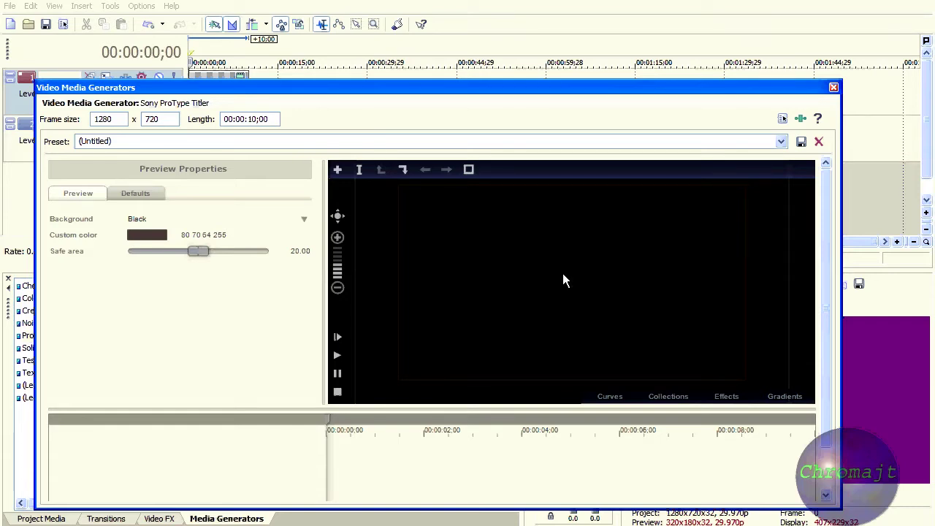
- Add the Fly in animation from the titler's collections to the title's timeline
{"action": "left_click", "coordinate": [627, 397]}
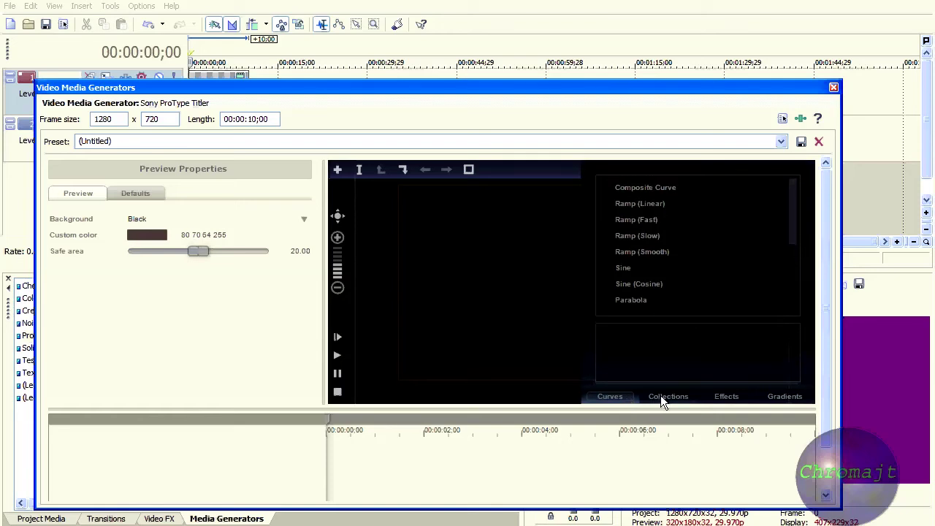
{"action": "left_click", "coordinate": [661, 399]}
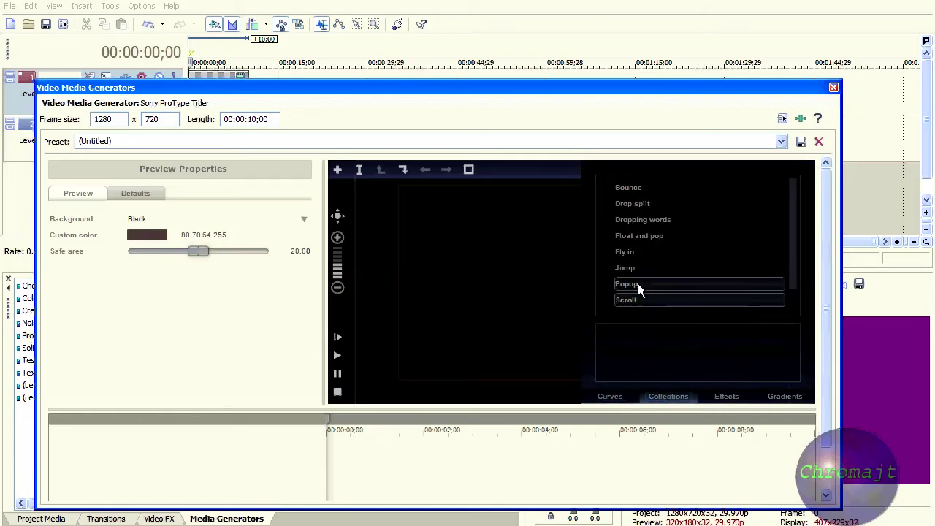
{"action": "scroll", "coordinate": [637, 283], "scroll_direction": "down", "scroll_amount": 1}
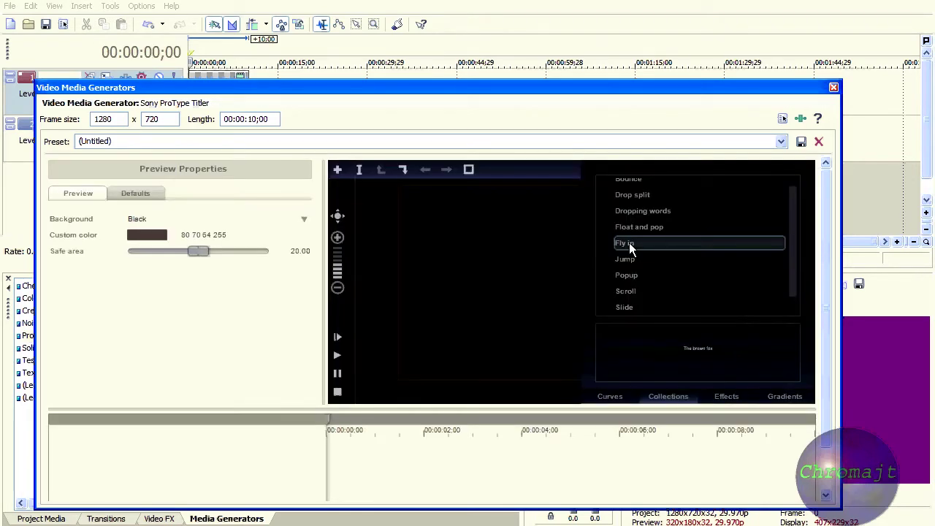
{"action": "left_click_drag", "start_coordinate": [698, 348], "coordinate": [419, 437]}
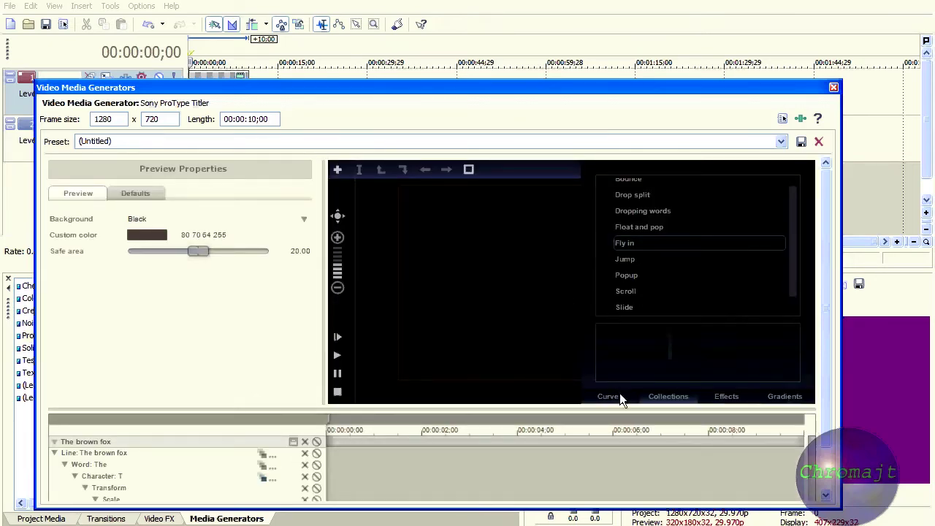
{"action": "left_click", "coordinate": [653, 395]}
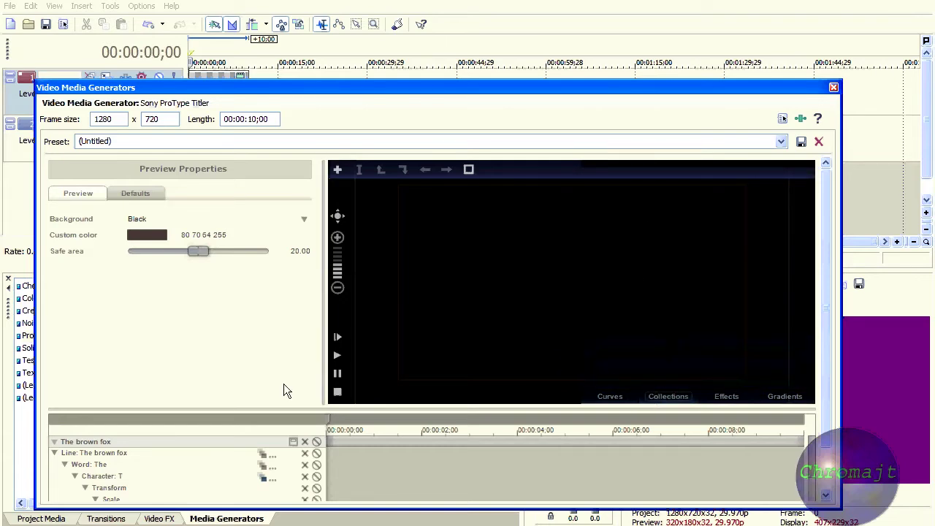
- Replace the placeholder text "The brown fox" in the title's text block with "Chromajt"
{"action": "left_click", "coordinate": [518, 292]}
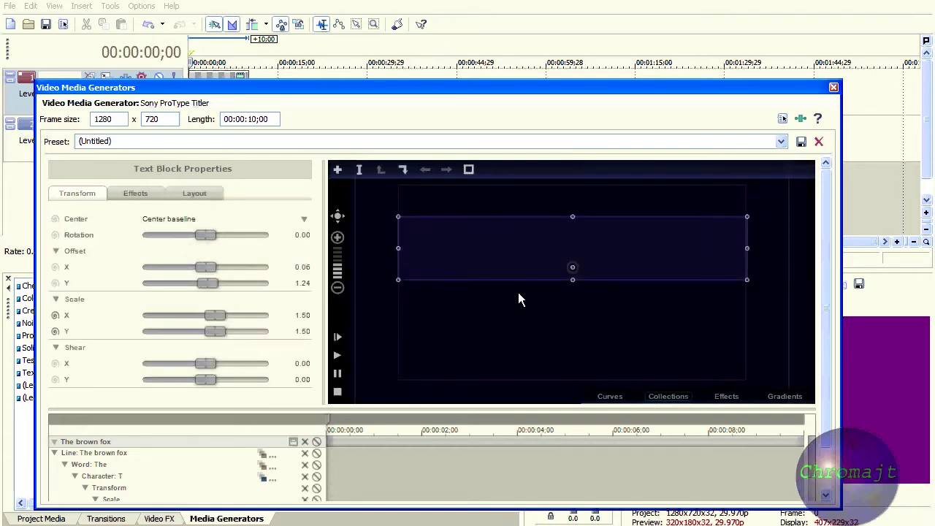
{"action": "left_click", "coordinate": [519, 285]}
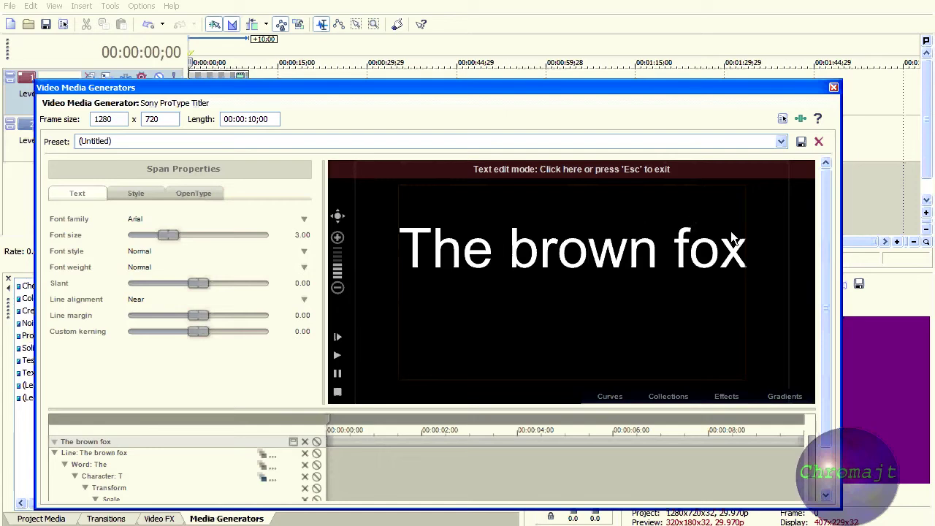
{"action": "left_click_drag", "start_coordinate": [738, 245], "coordinate": [285, 264]}
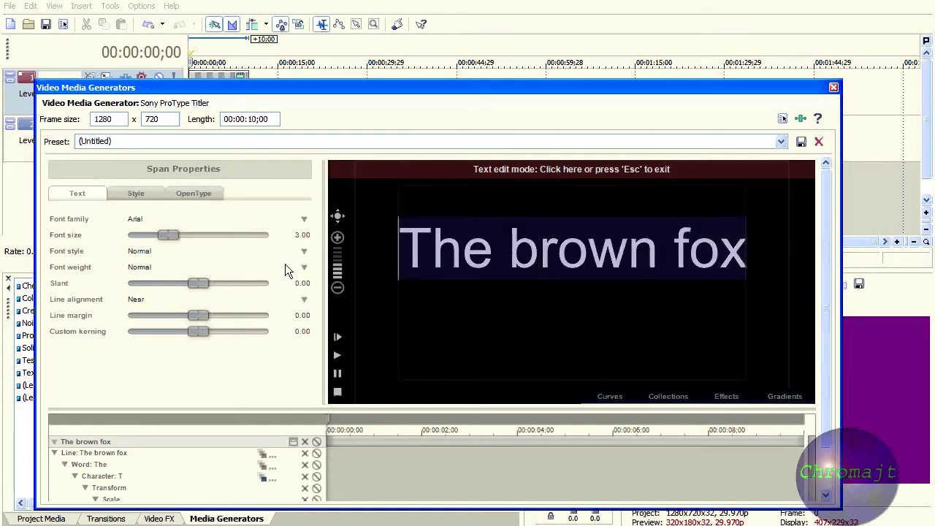
{"action": "type", "text": "Ch"}
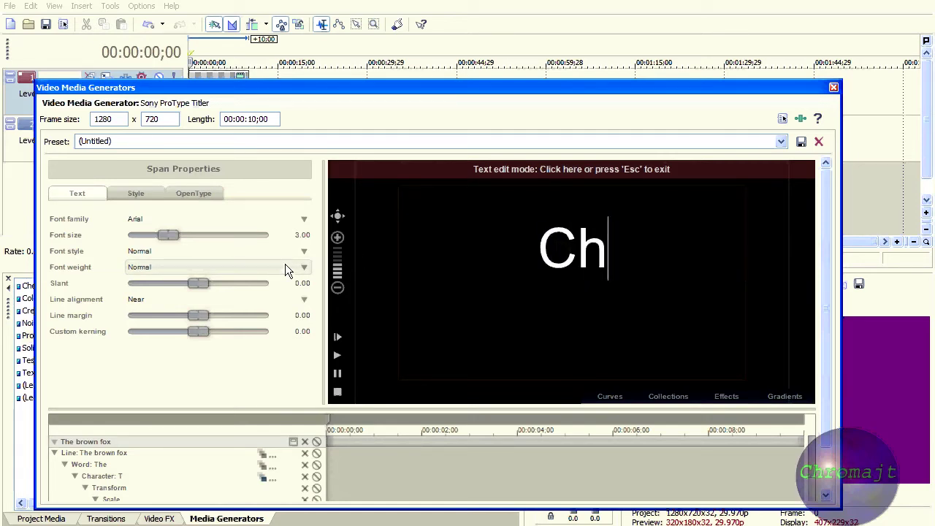
{"action": "type", "text": "roma"}
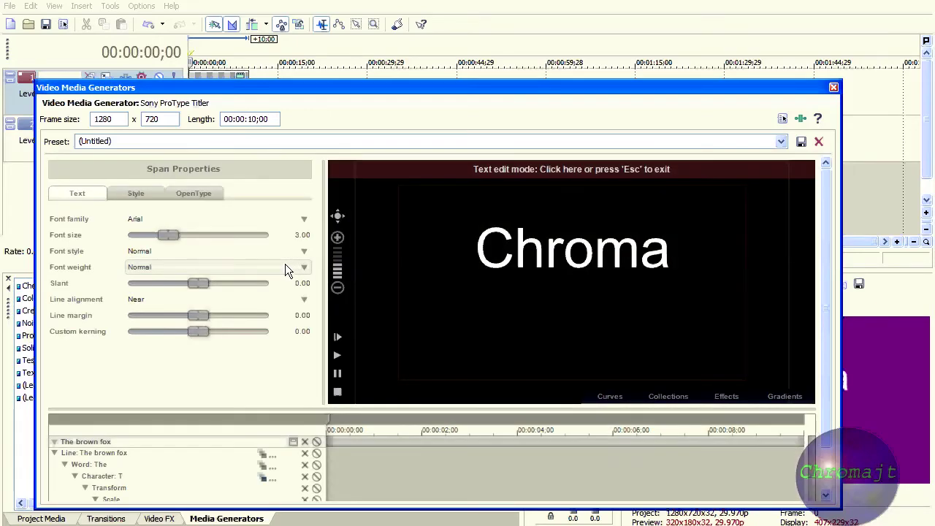
{"action": "type", "text": "jt"}
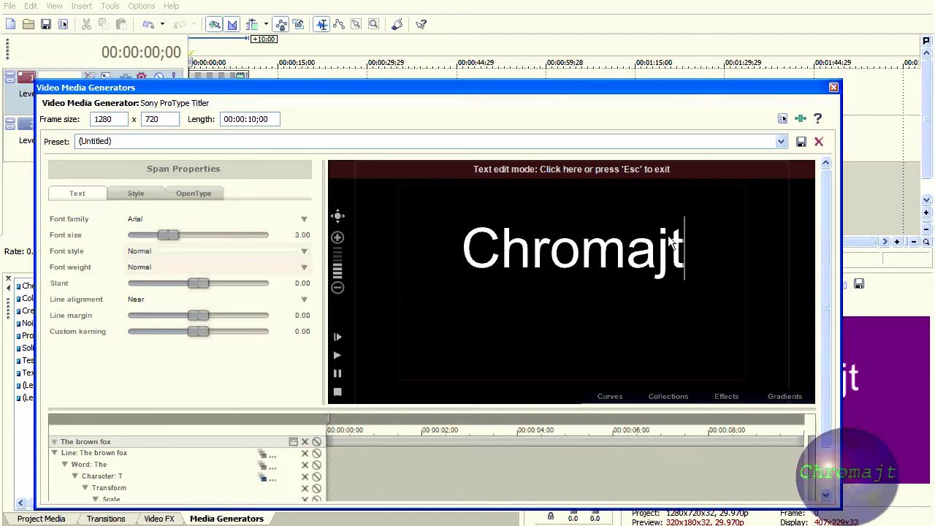
- Set the whole Chromajt title to the Matisse ITC font and increase its font size to about 5.09
{"action": "left_click_drag", "start_coordinate": [687, 249], "coordinate": [377, 231]}
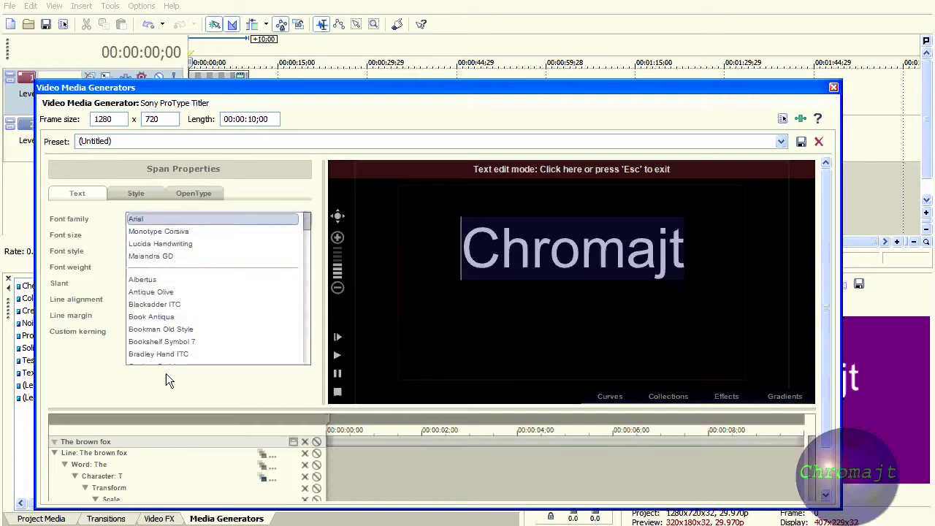
{"action": "scroll", "coordinate": [186, 324], "scroll_direction": "down", "scroll_amount": 10}
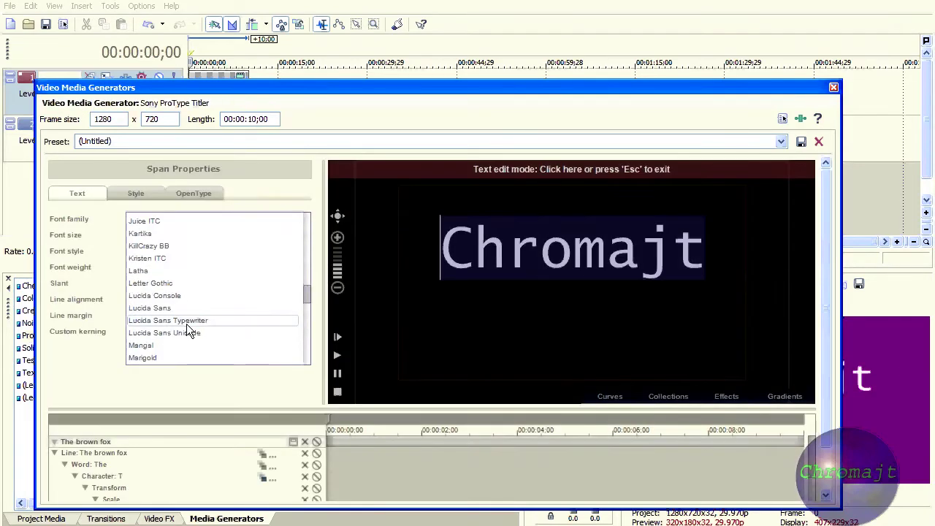
{"action": "scroll", "coordinate": [187, 324], "scroll_direction": "down", "scroll_amount": 2}
{"action": "left_click", "coordinate": [186, 324]}
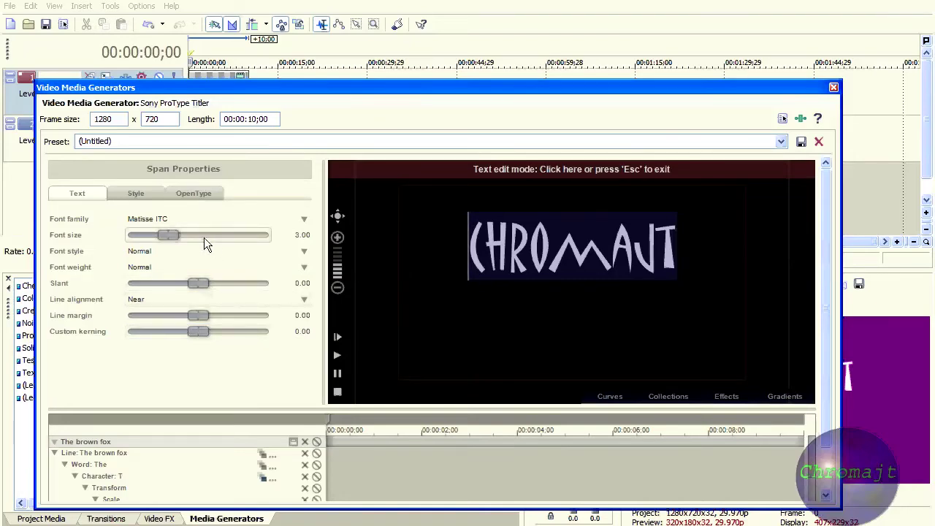
{"action": "left_click_drag", "start_coordinate": [184, 229], "coordinate": [200, 224]}
{"action": "key", "text": "Escape"}
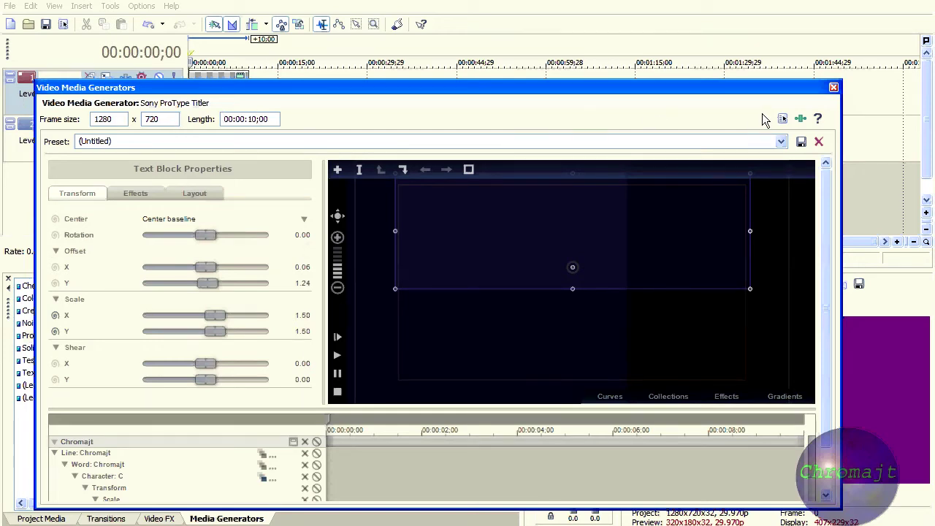
- Change the fill color of the entire title text to fully saturated red, 255 0 0
{"action": "double_click", "coordinate": [551, 236]}
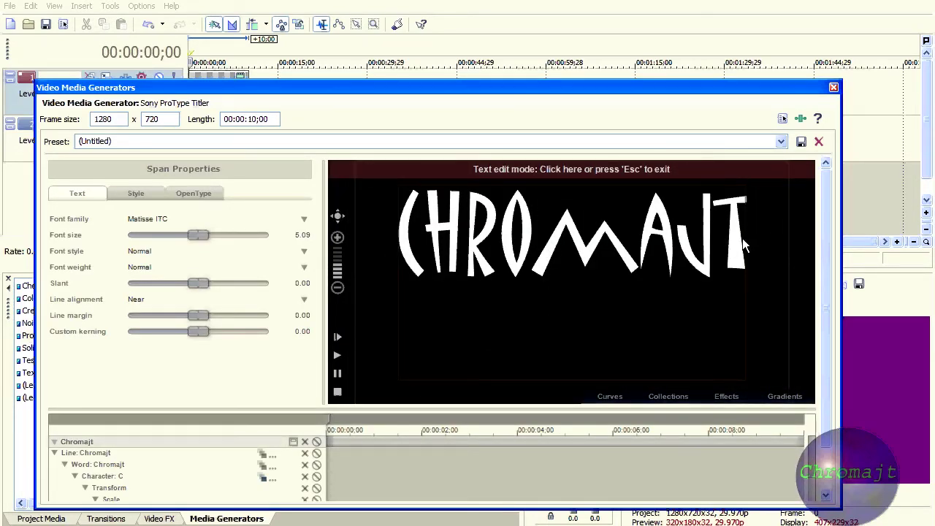
{"action": "left_click_drag", "start_coordinate": [742, 238], "coordinate": [401, 254]}
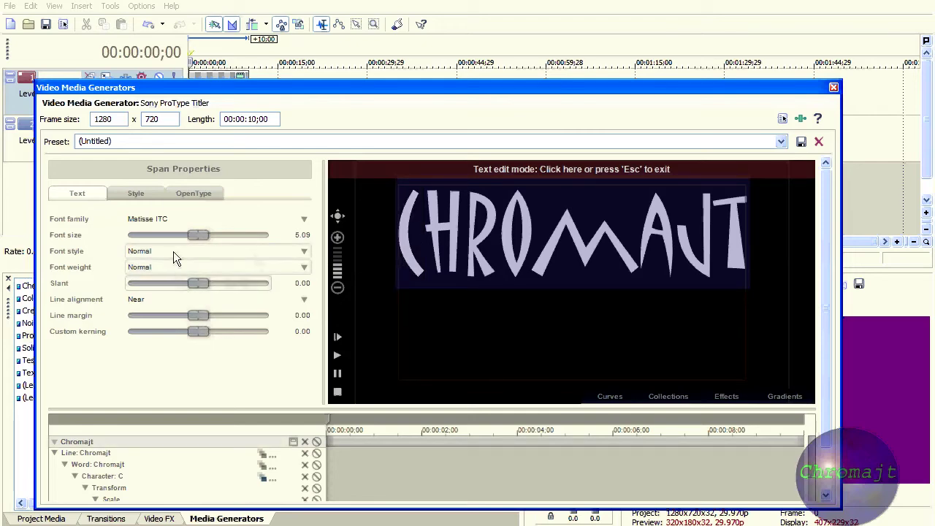
{"action": "left_click", "coordinate": [151, 197]}
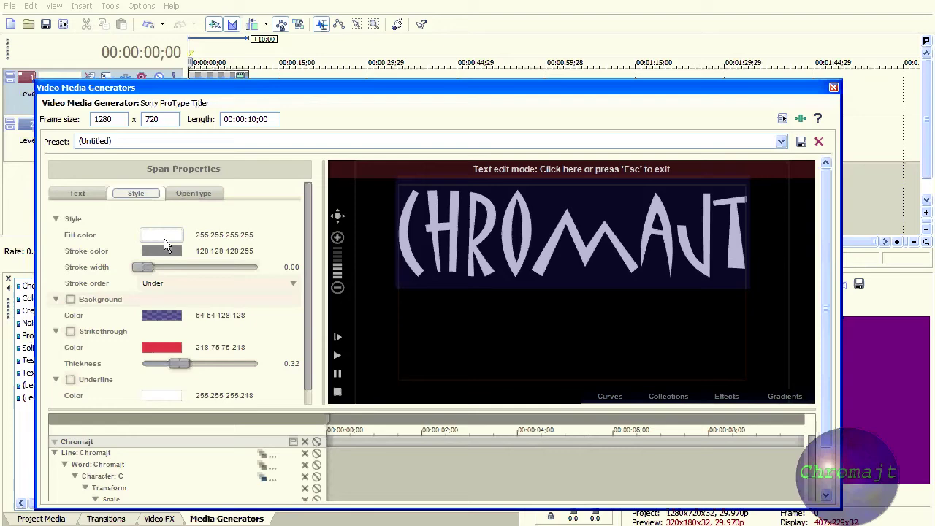
{"action": "left_click", "coordinate": [164, 239]}
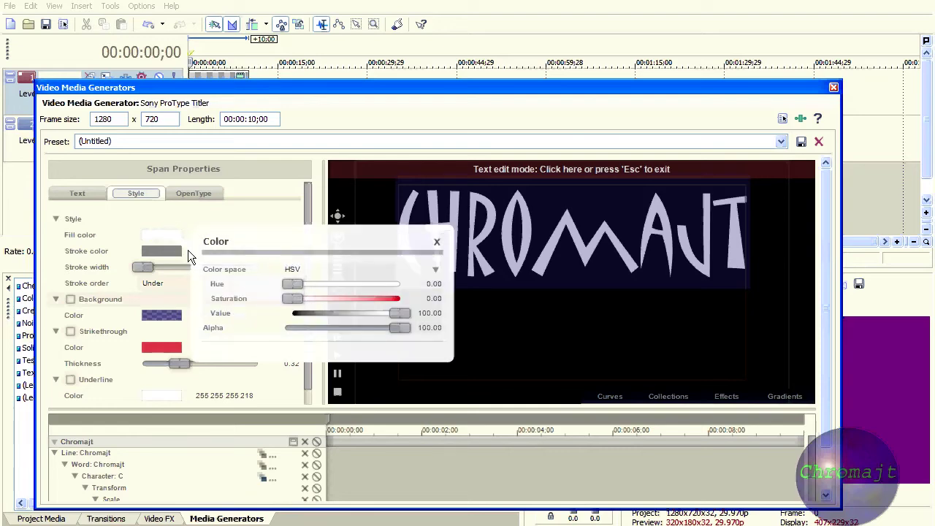
{"action": "left_click", "coordinate": [403, 298]}
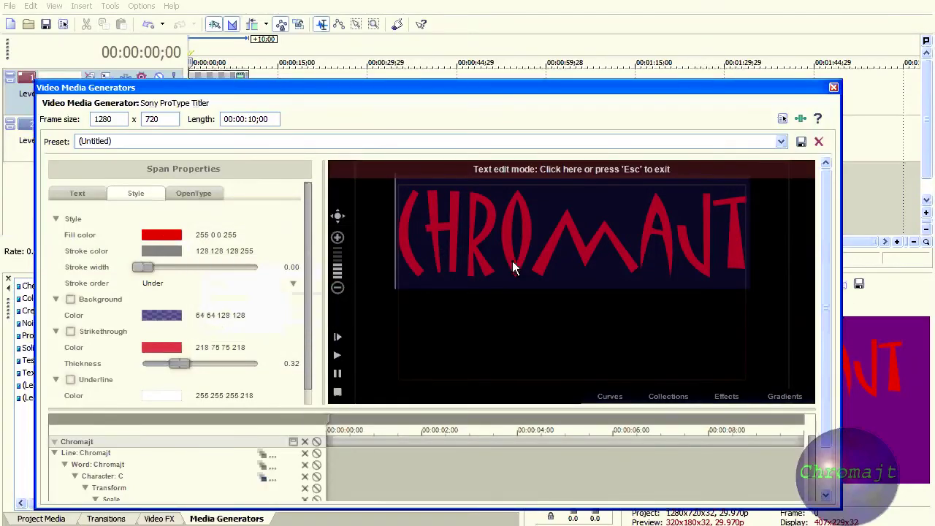
{"action": "key", "text": "Escape"}
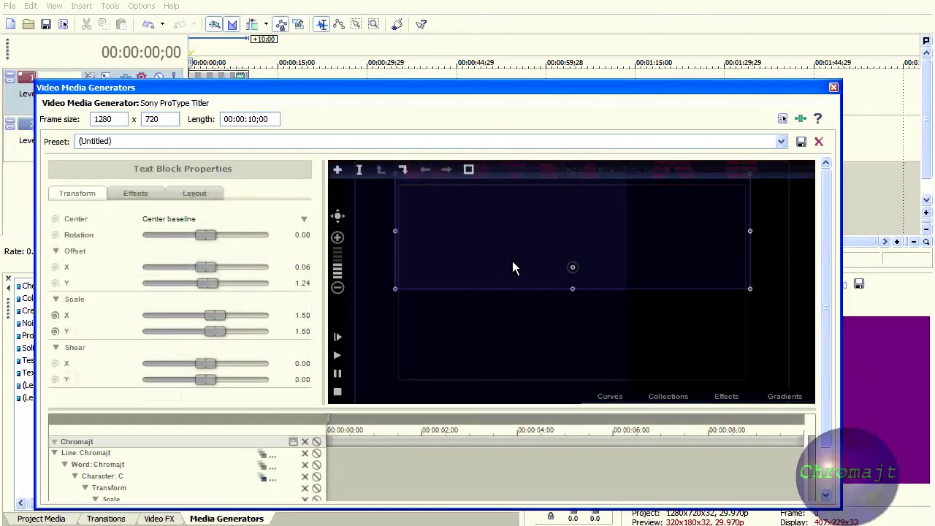
- Lower the title block to an offset of about X 0.12, Y -2.35, and play back the intro from its start
{"action": "left_click_drag", "start_coordinate": [512, 261], "coordinate": [514, 306]}
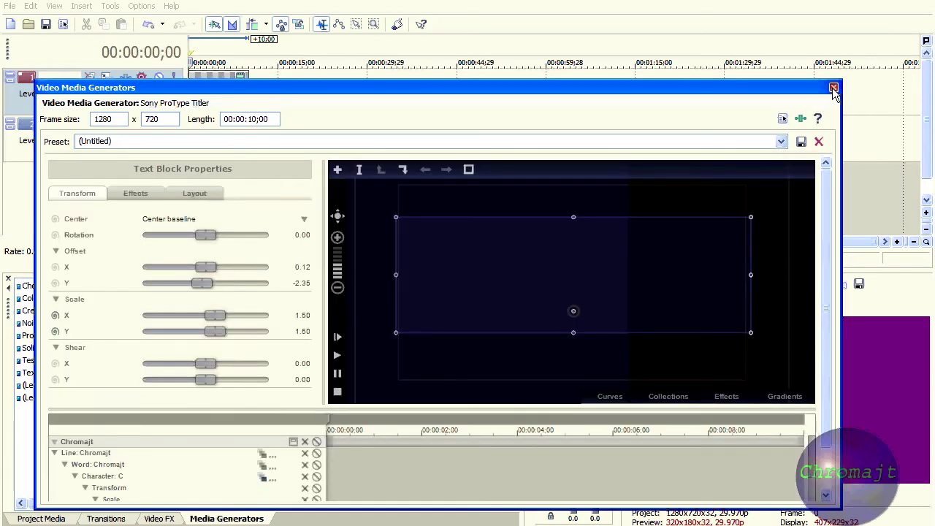
{"action": "left_click", "coordinate": [834, 88]}
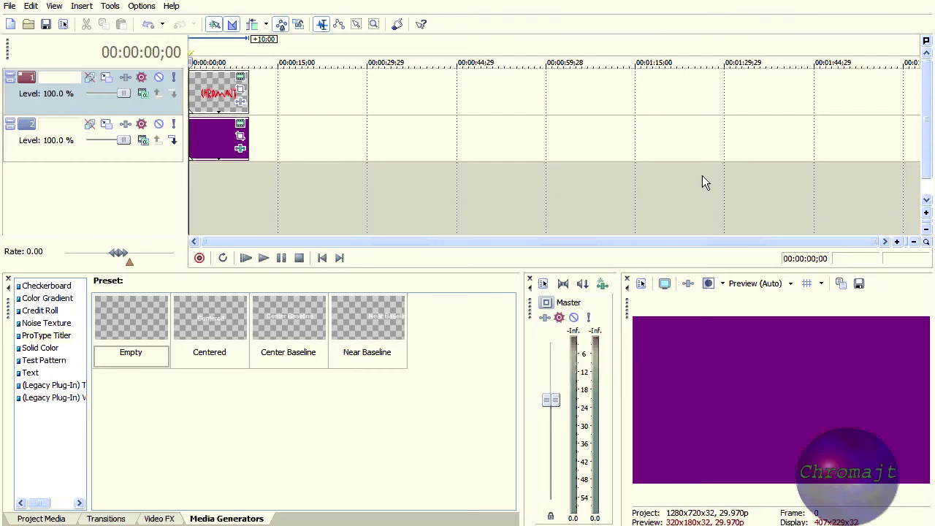
{"action": "key", "text": "space"}
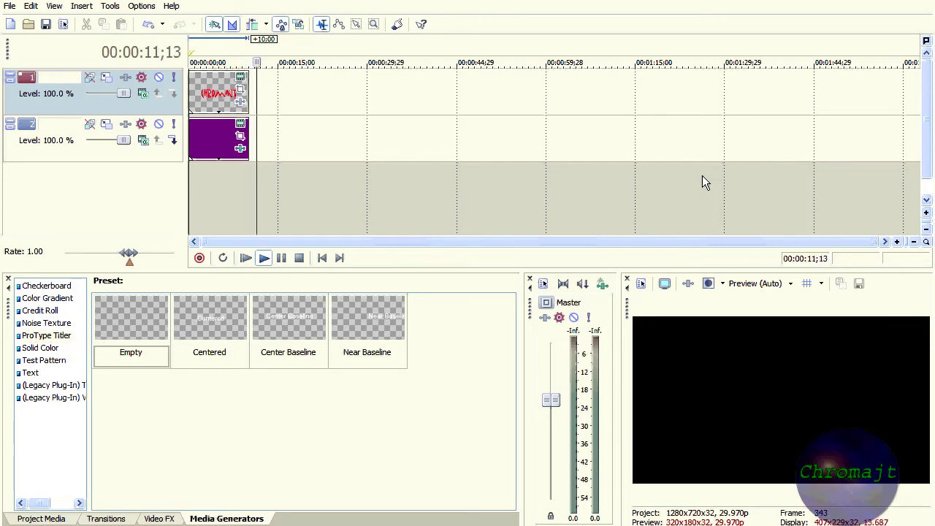
{"action": "key", "text": "space"}
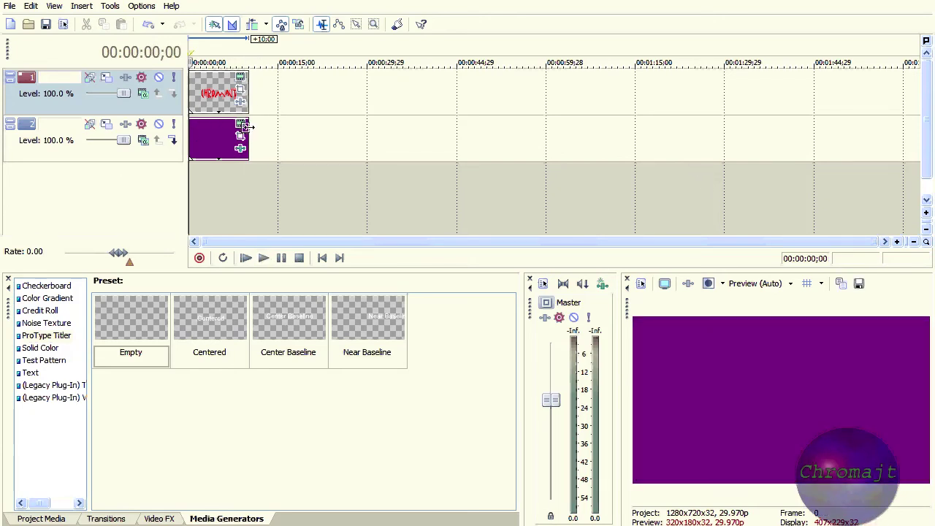
- Add a fade-out of about 00:00:01;07 to the end of the purple clip and a similar one to the title event
{"action": "left_click_drag", "start_coordinate": [243, 123], "coordinate": [236, 129]}
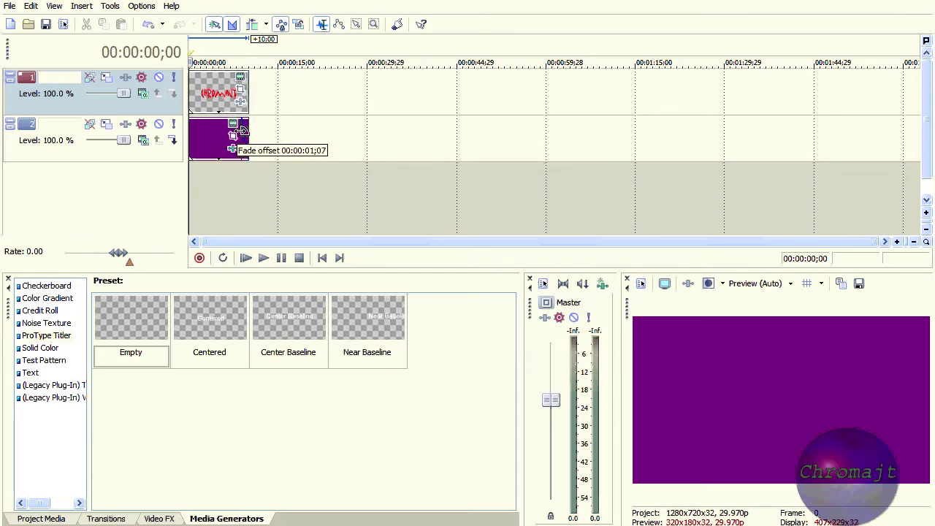
{"action": "left_click_drag", "start_coordinate": [244, 75], "coordinate": [245, 73]}
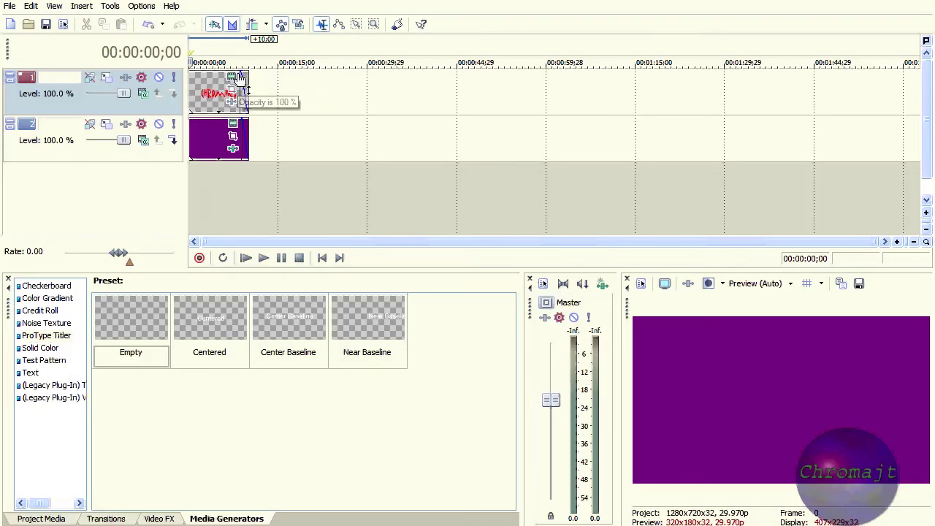
{"action": "key", "text": "space"}
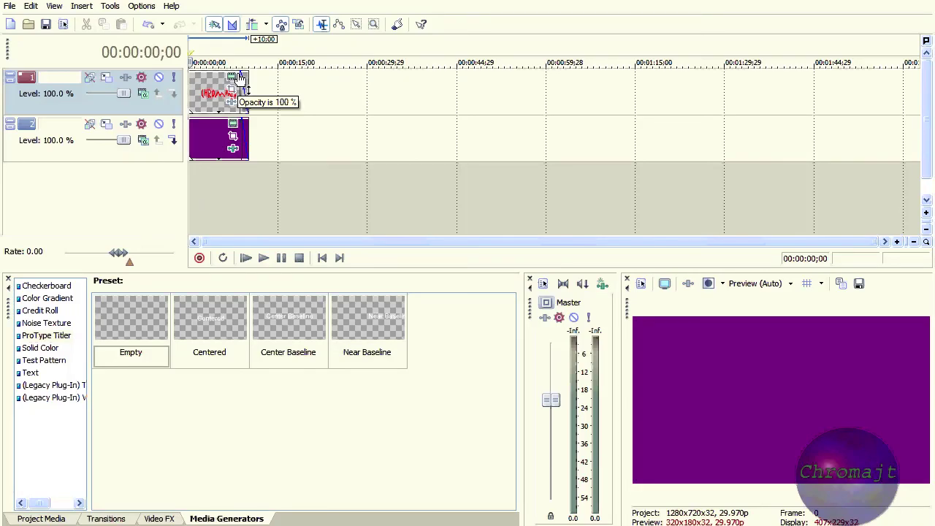
{"action": "left_click_drag", "start_coordinate": [241, 77], "coordinate": [241, 79]}
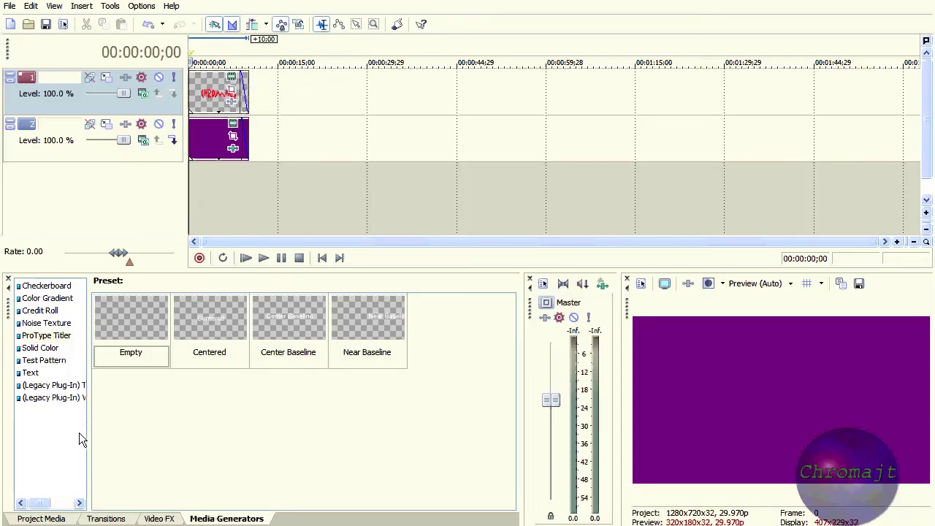
- Display the media items contained in the project
{"action": "left_click", "coordinate": [62, 518]}
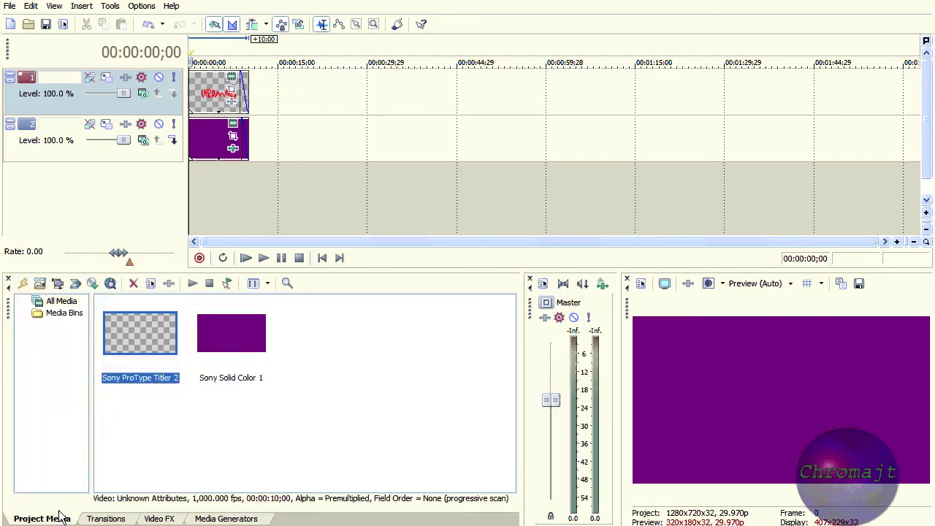